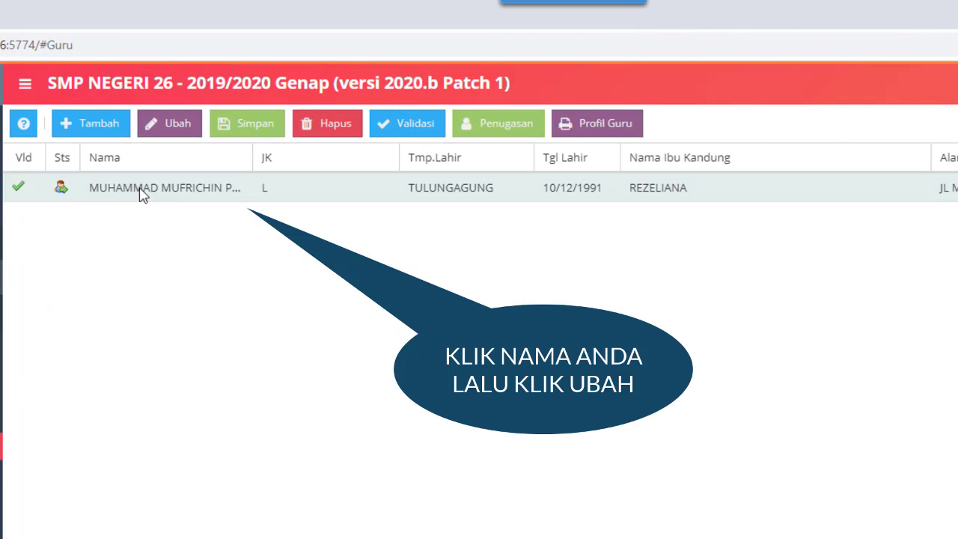
Select the teacher's row in the PTK list and open it in the Edit PTK form.
left_click(142, 188)
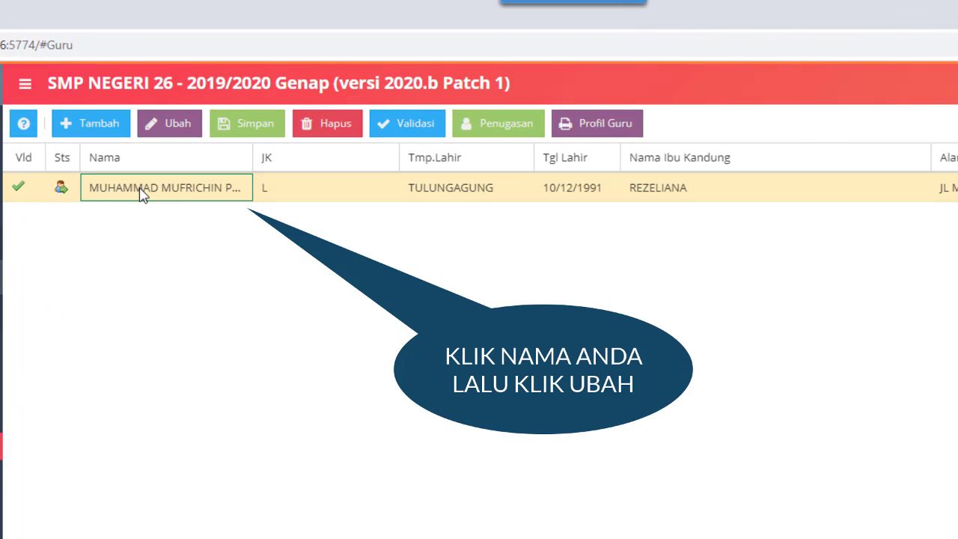
left_click(171, 129)
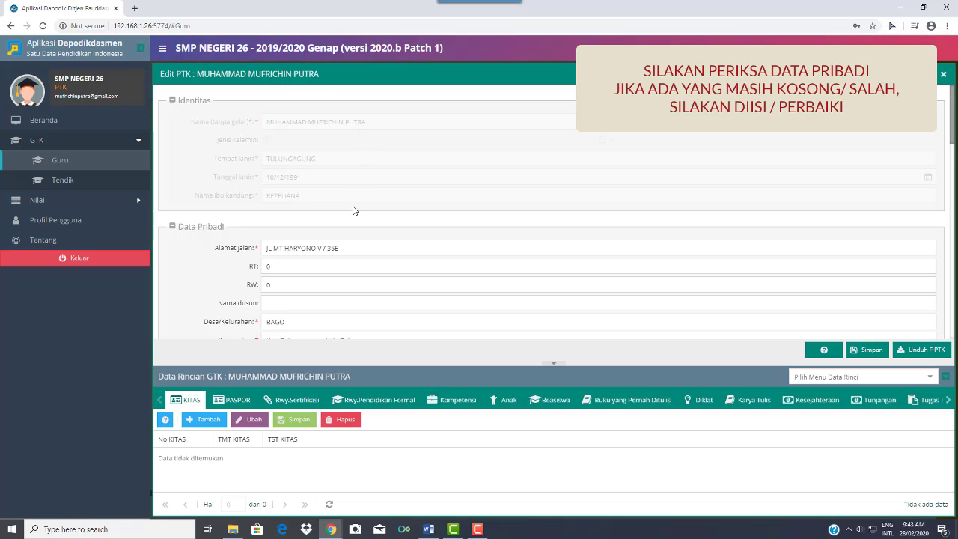
Set the teacher's address RT to 001 and RW to 4.
scroll(355, 210, "down", 1)
left_click(304, 216)
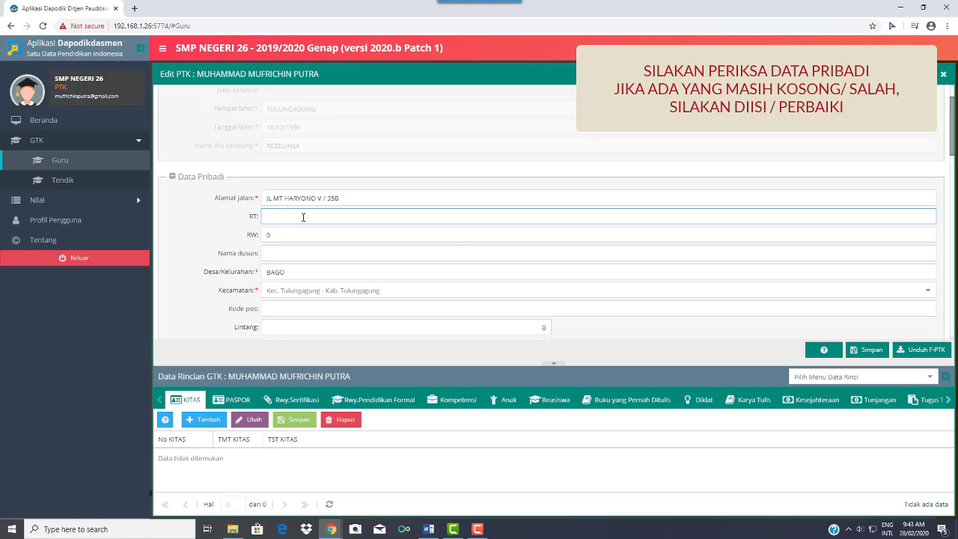
type("001")
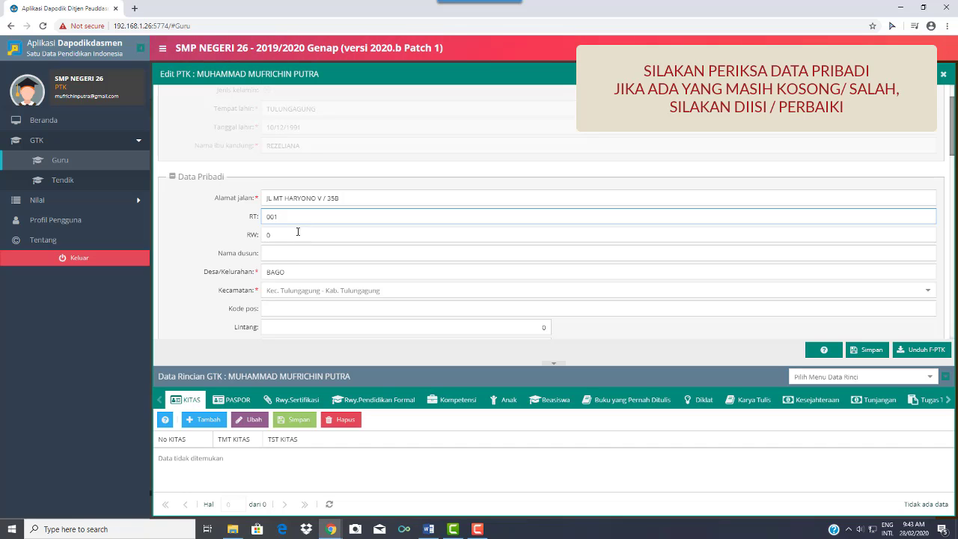
left_click(297, 233)
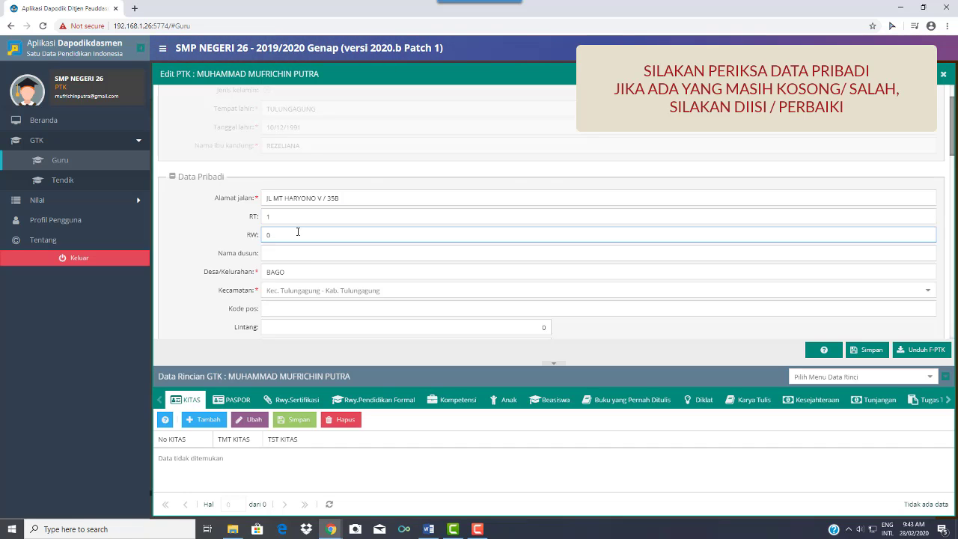
left_click(301, 253)
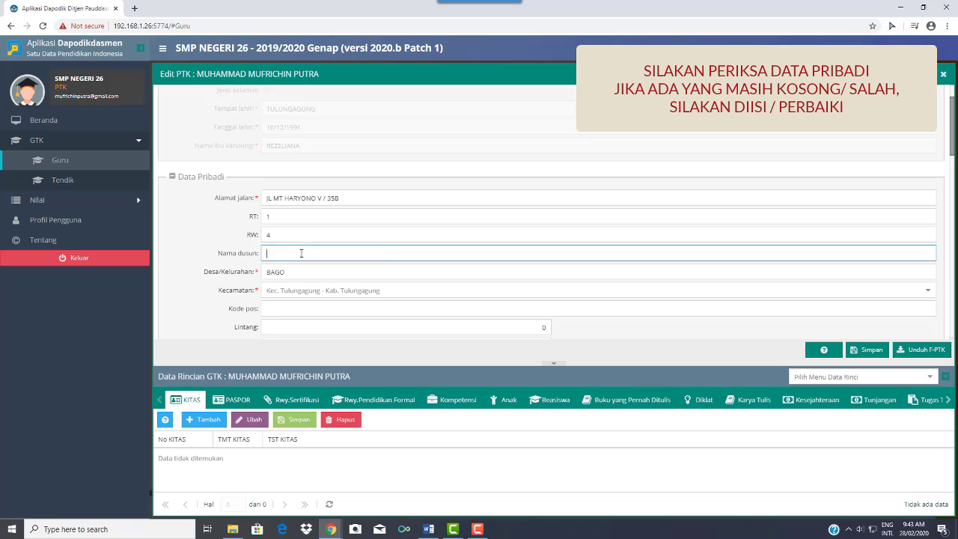
Replace the Lintang coordinate's 0 with 66218.
scroll(384, 252, "down", 3)
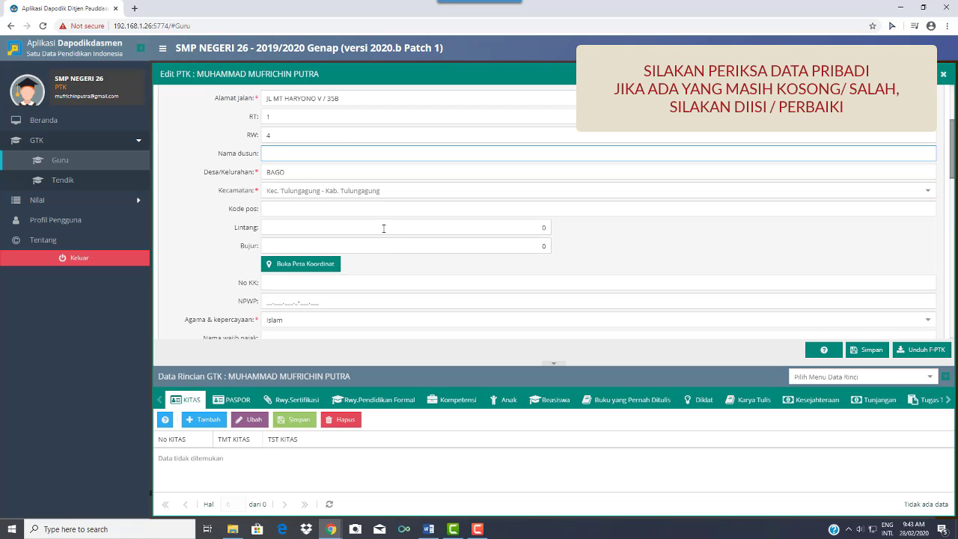
left_click(384, 229)
key("Delete")
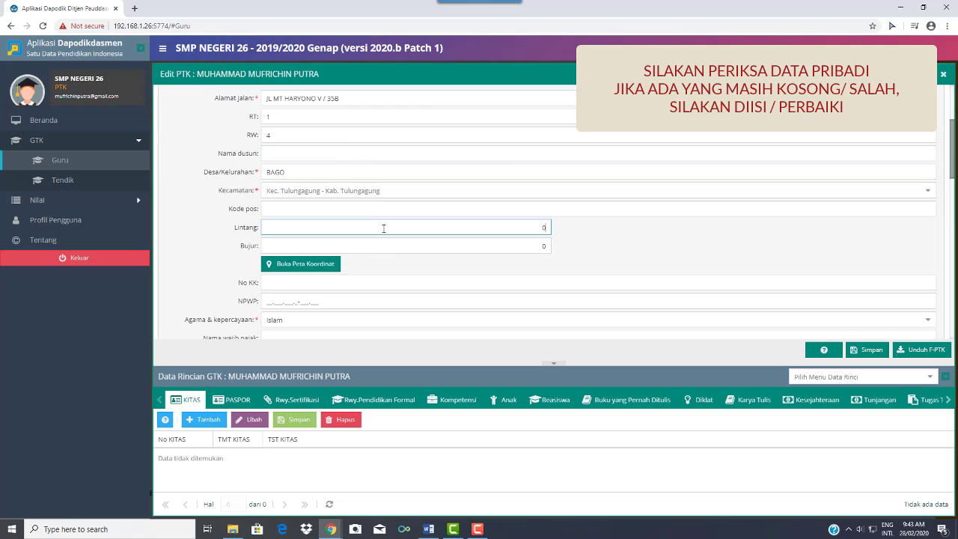
type("6")
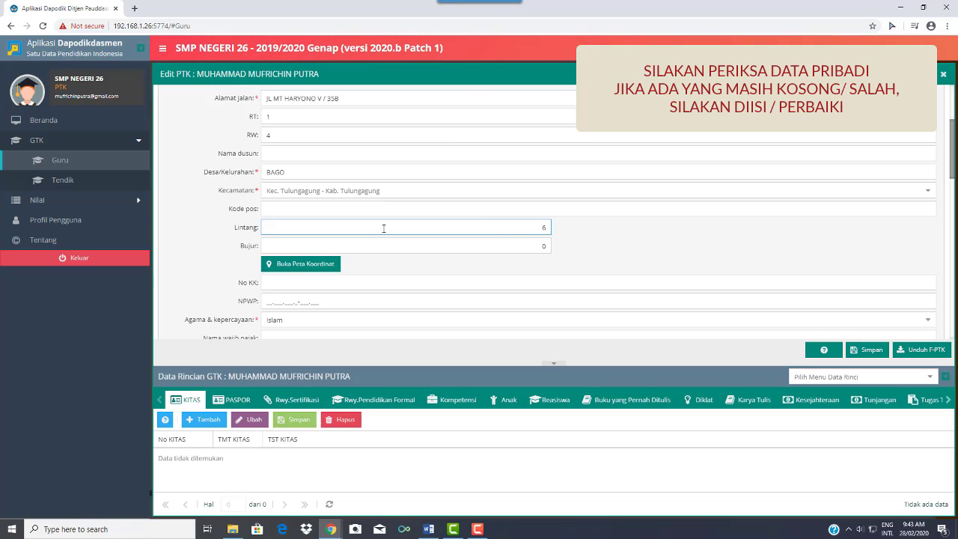
type("5218")
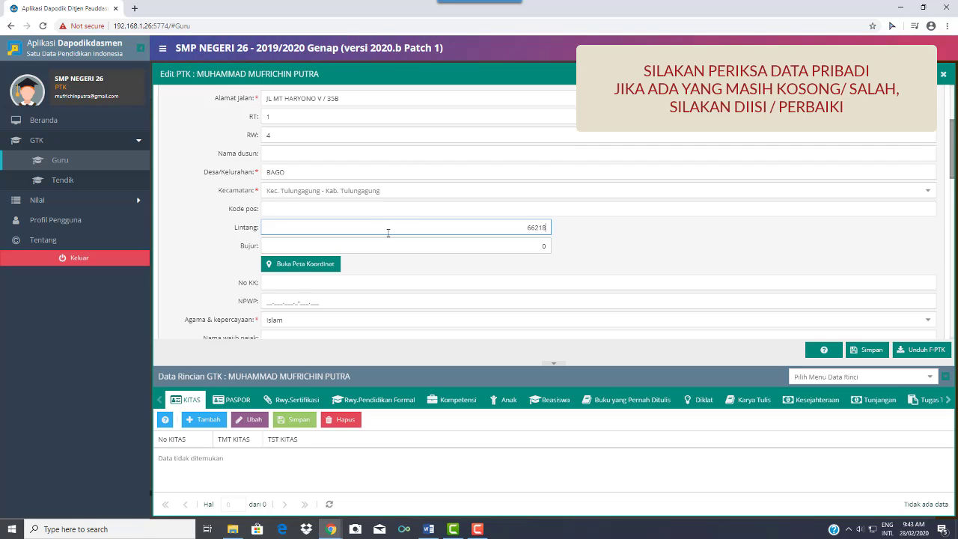
scroll(388, 233, "down", 1)
scroll(387, 233, "down", 2)
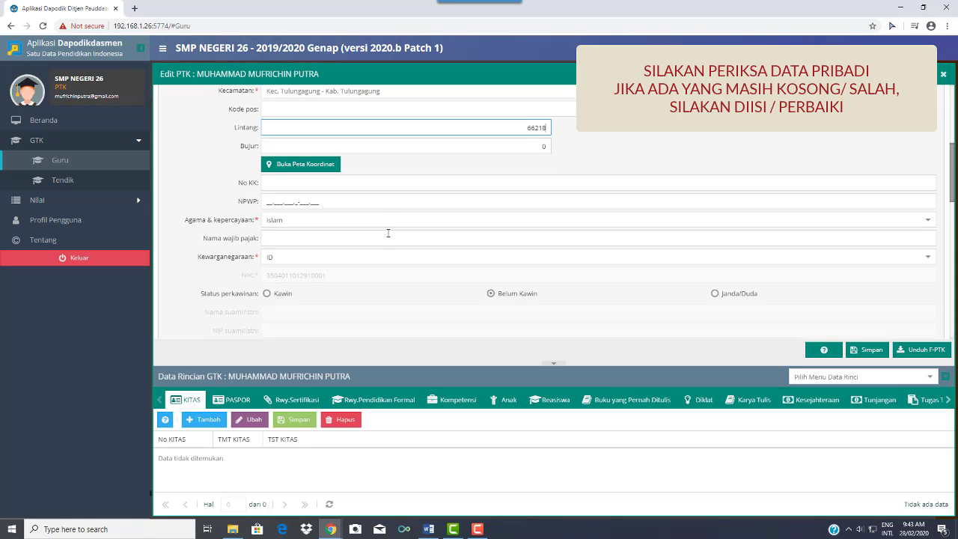
scroll(388, 233, "down", 3)
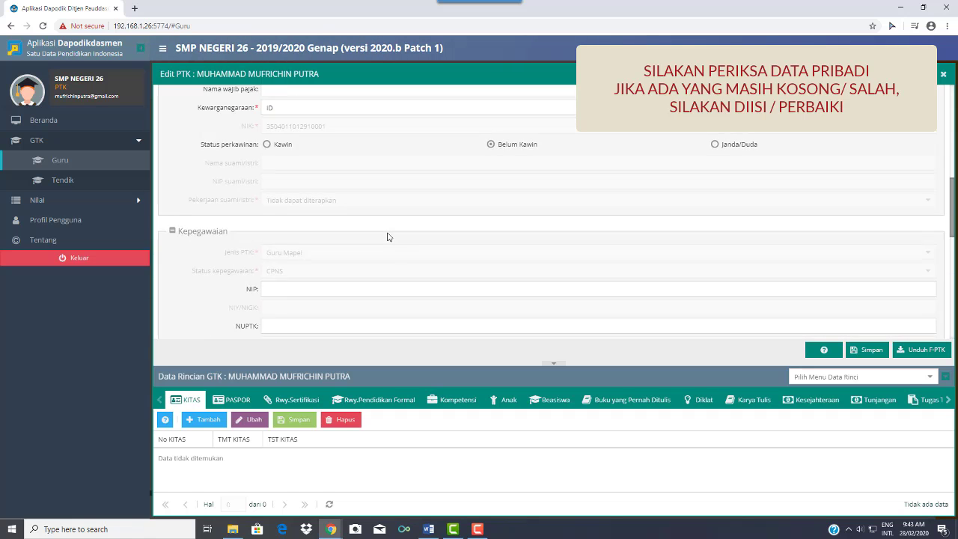
Enter the teacher's NIP under Kepegawaian and scroll down to the Kontak section.
left_click(383, 239)
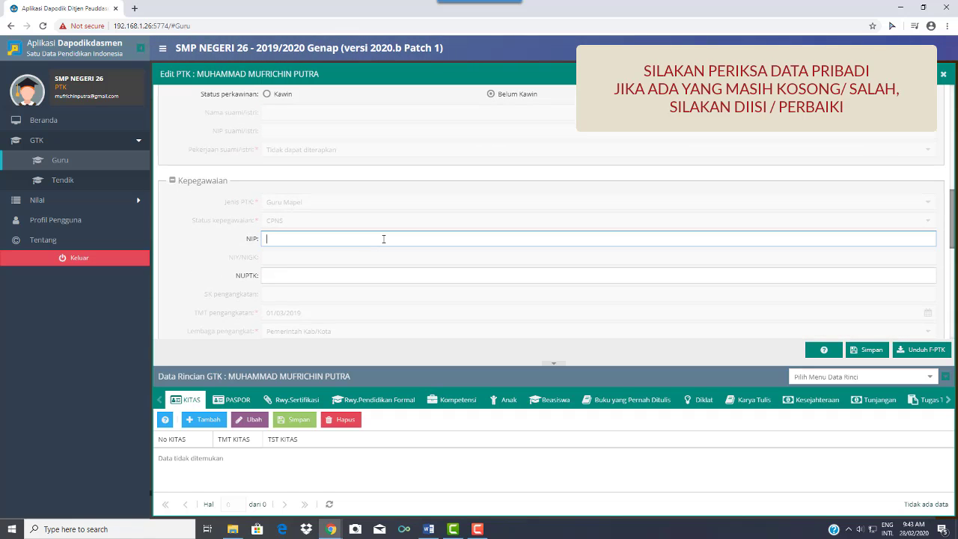
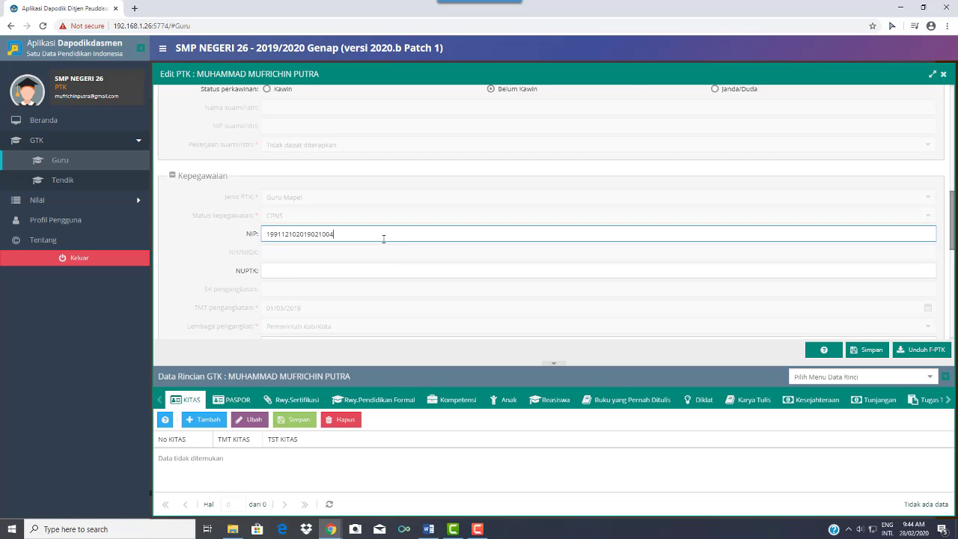
scroll(384, 239, "down", 3)
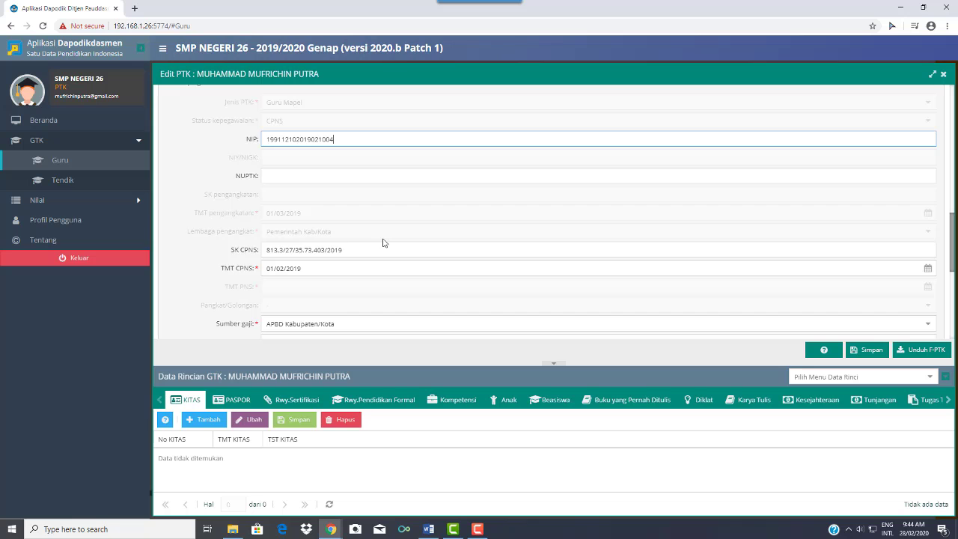
scroll(383, 243, "down", 2)
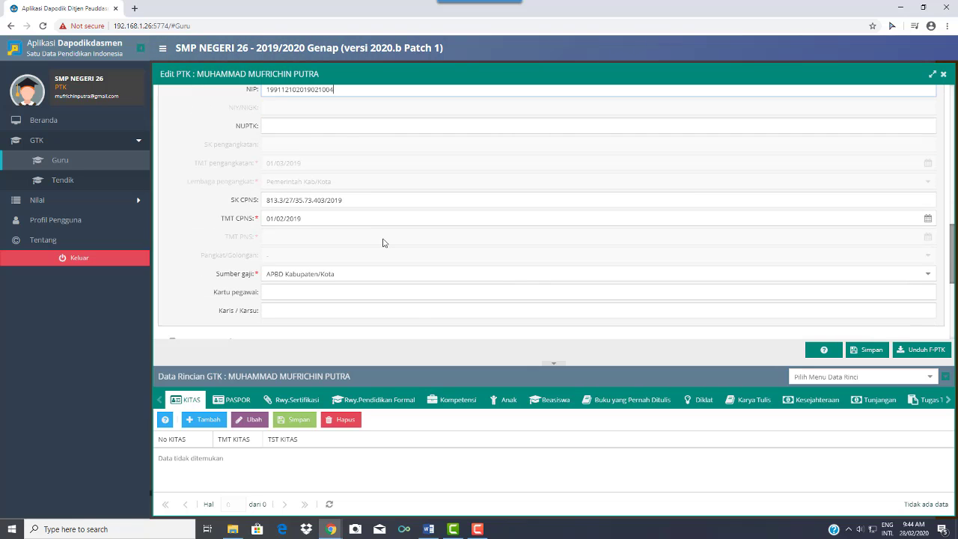
scroll(383, 242, "down", 3)
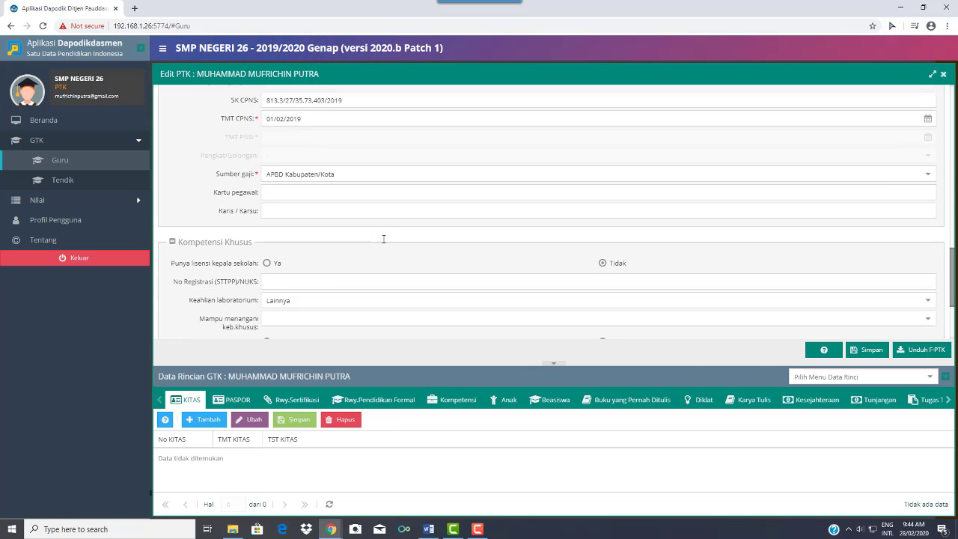
scroll(384, 242, "down", 2)
scroll(384, 242, "down", 2)
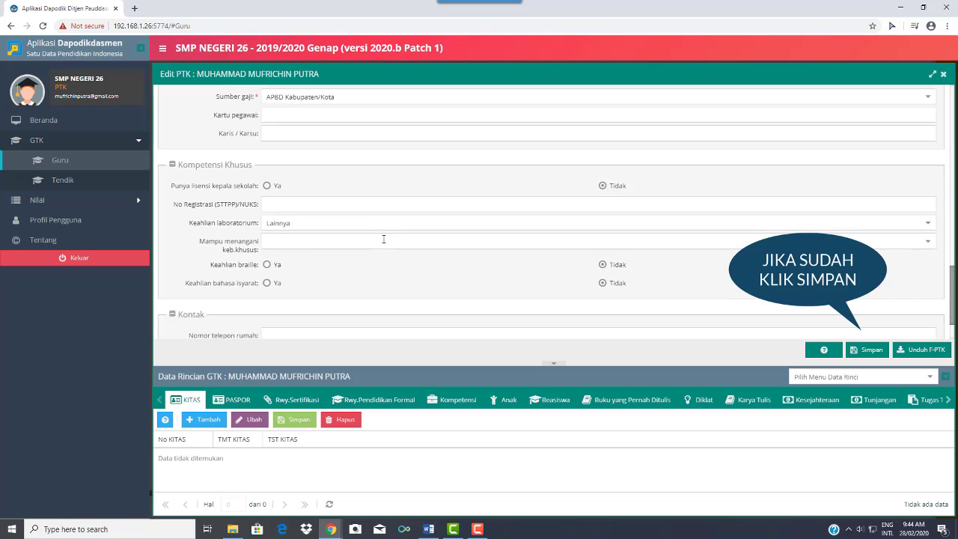
scroll(383, 243, "down", 1)
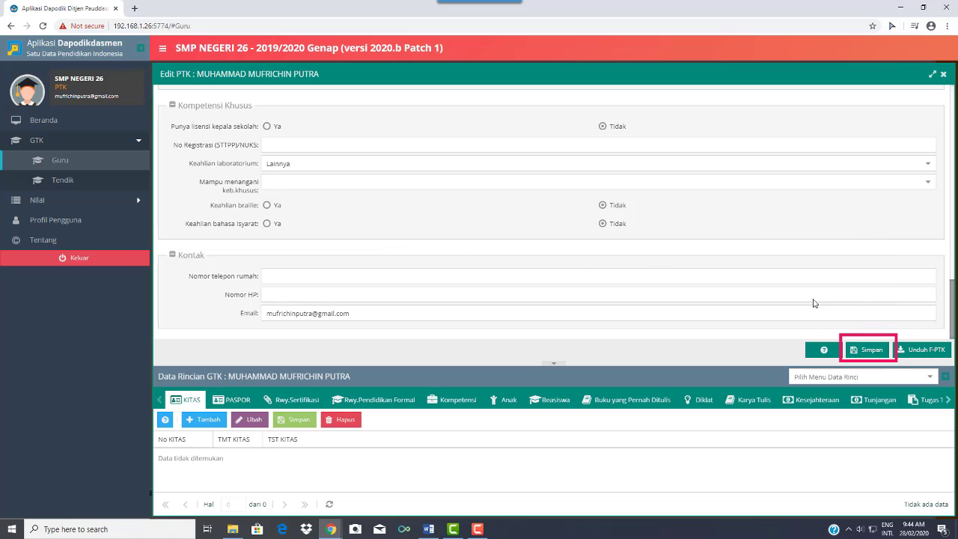
Save the PTK record and check the Paspor, Rwy.Sertifikasi and Rwy.Pendidikan Formal tabs.
left_click(868, 350)
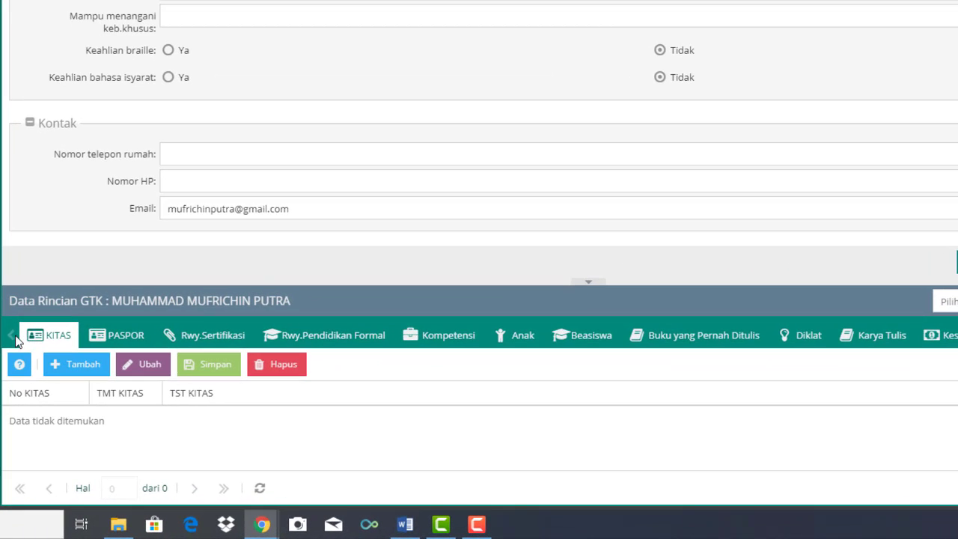
left_click(118, 338)
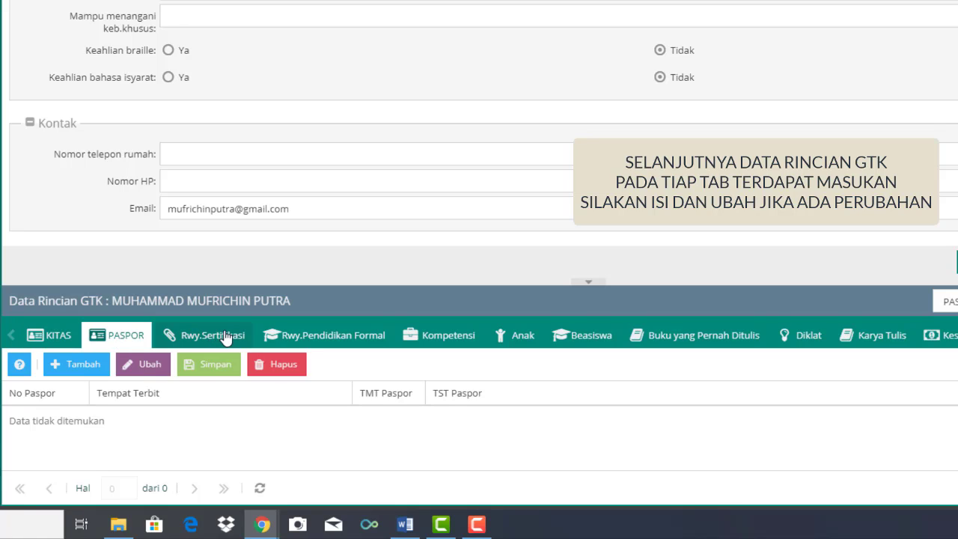
left_click(227, 337)
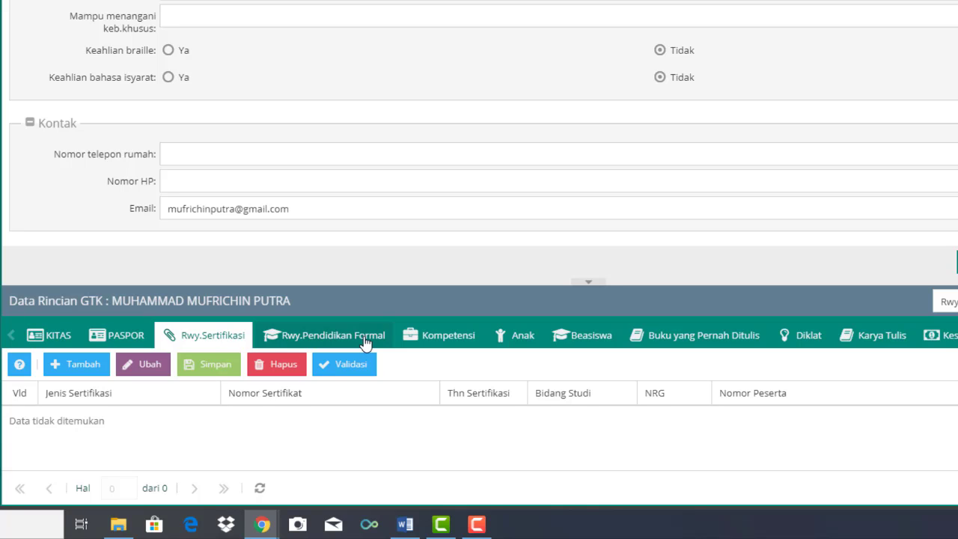
left_click(366, 343)
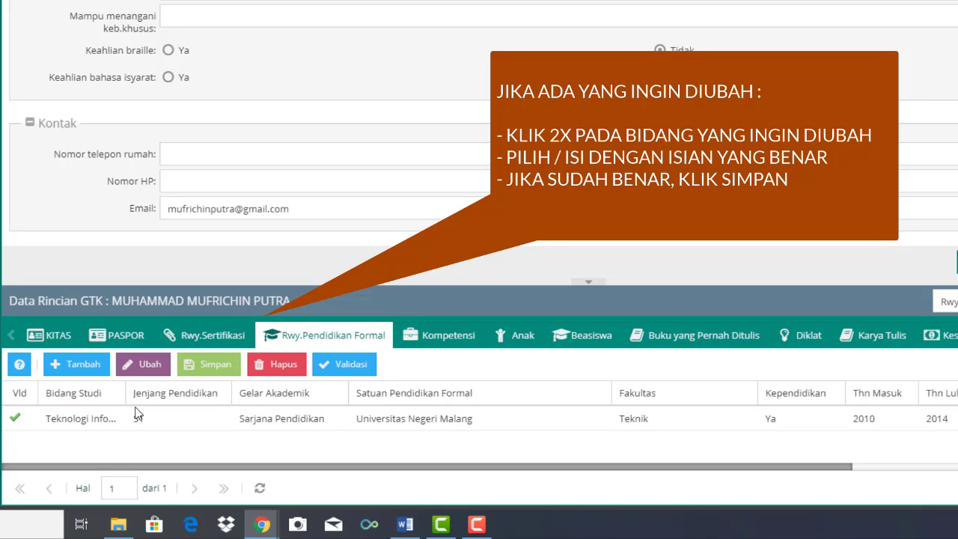
Widen the Bidang Studi column and choose Teknologi Informasi dan Komunikasi (TIK) for the S1 record.
left_click_drag(129, 397, 207, 393)
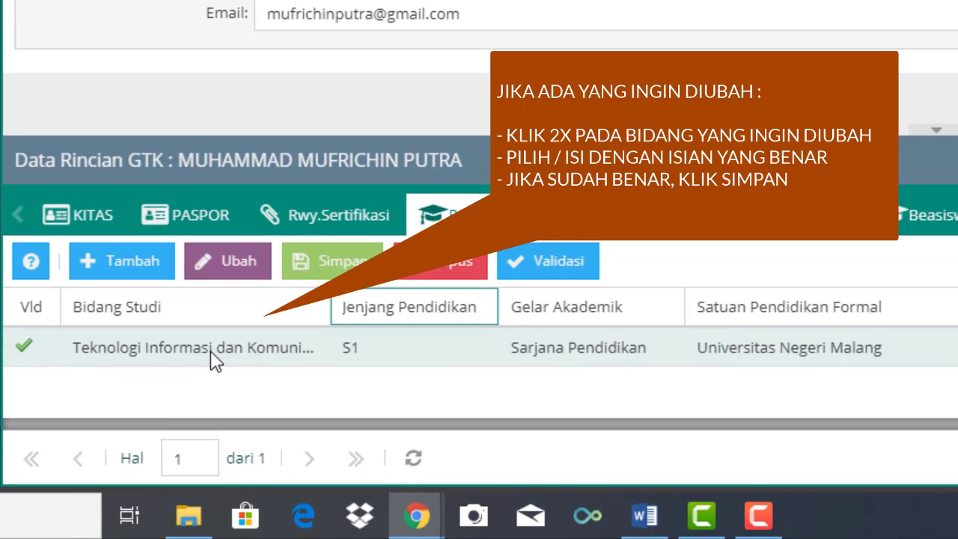
left_click(132, 419)
double_click(210, 350)
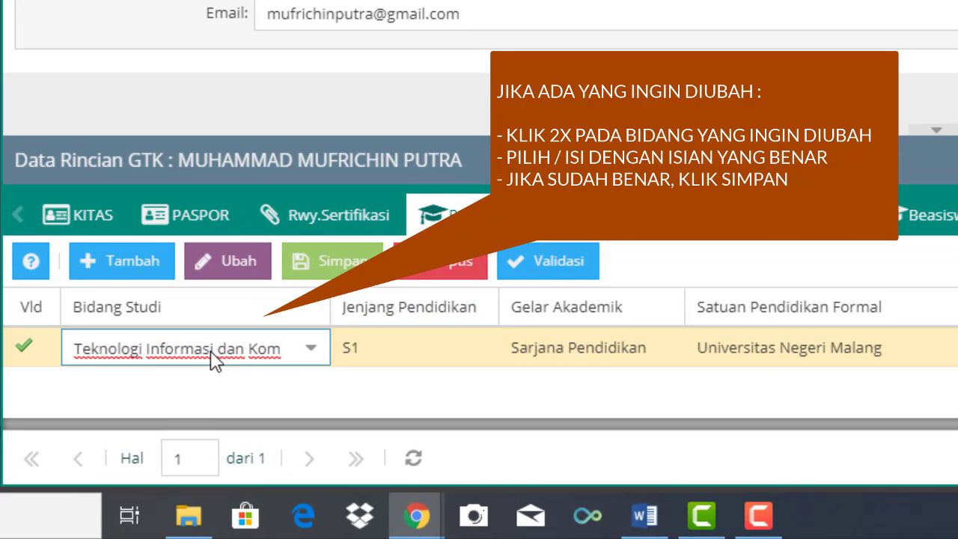
left_click(312, 358)
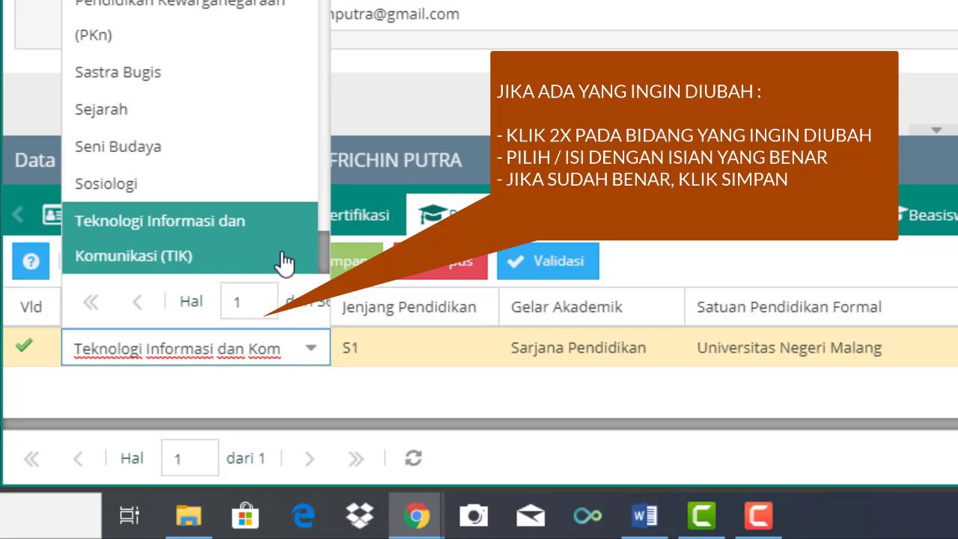
scroll(284, 262, "up", 8)
scroll(285, 262, "up", 10)
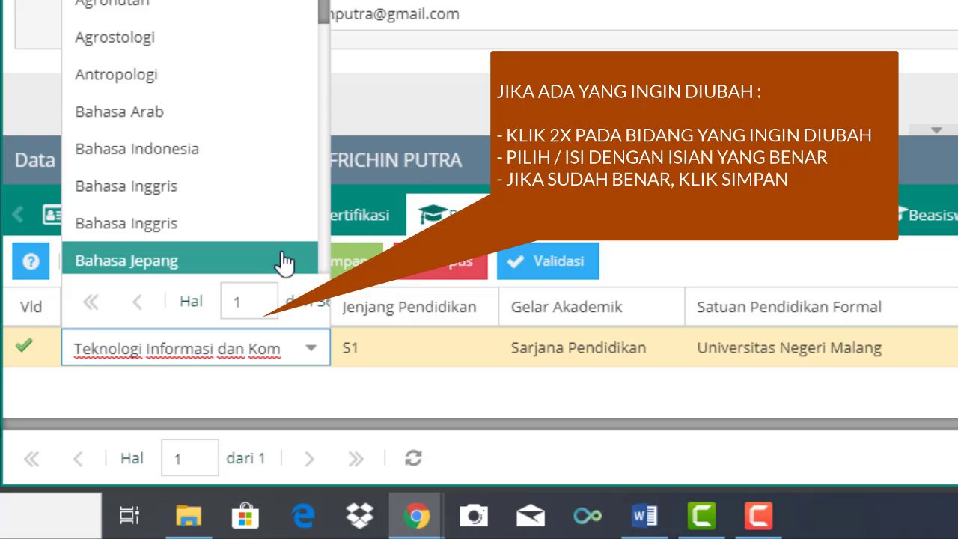
scroll(284, 262, "down", 15)
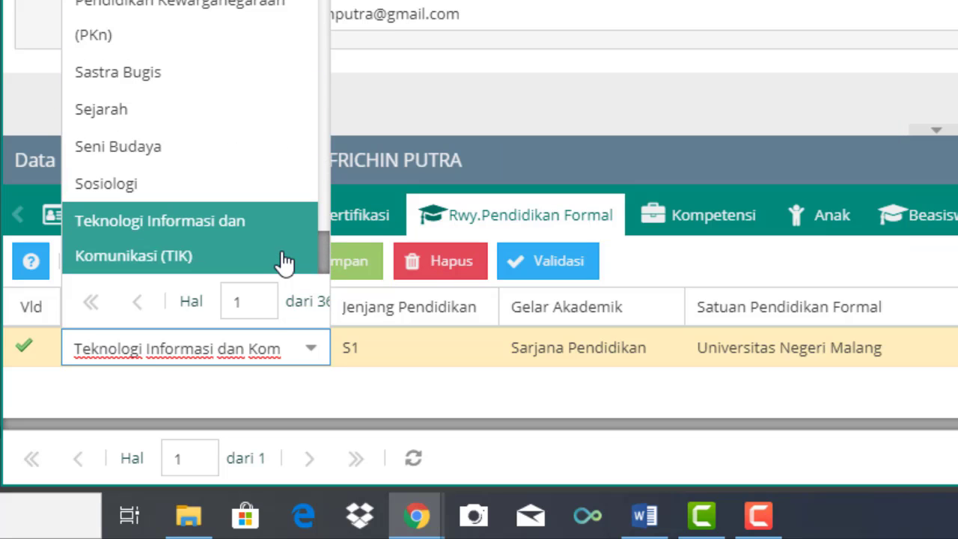
left_click(284, 260)
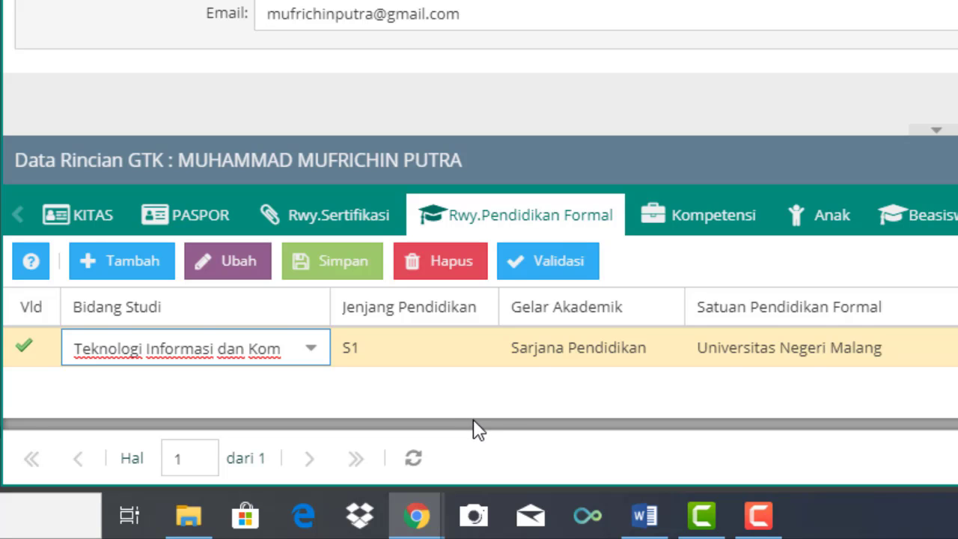
left_click_drag(473, 422, 957, 423)
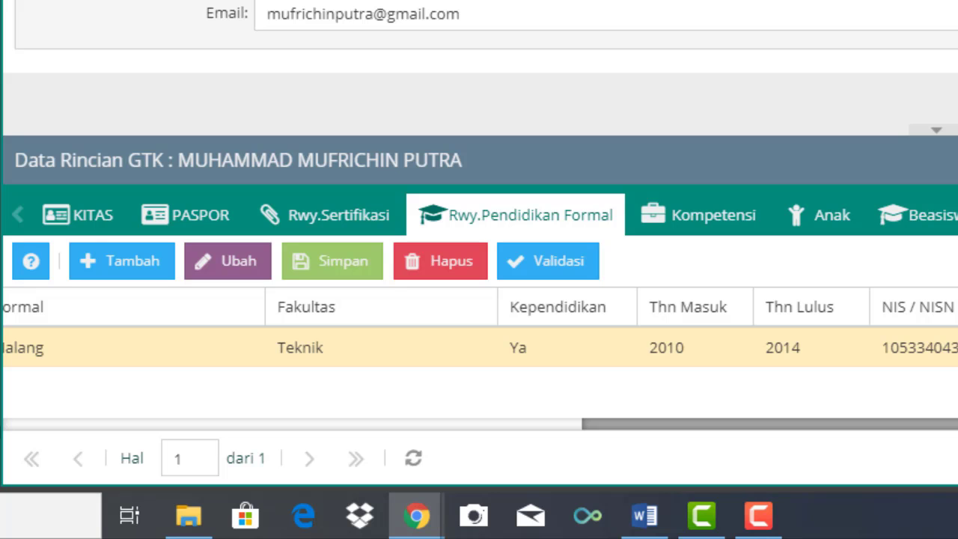
Save the education row, dismiss the no-changes warning, and review the Kompetensi, Anak and Beasiswa tabs.
left_click(345, 274)
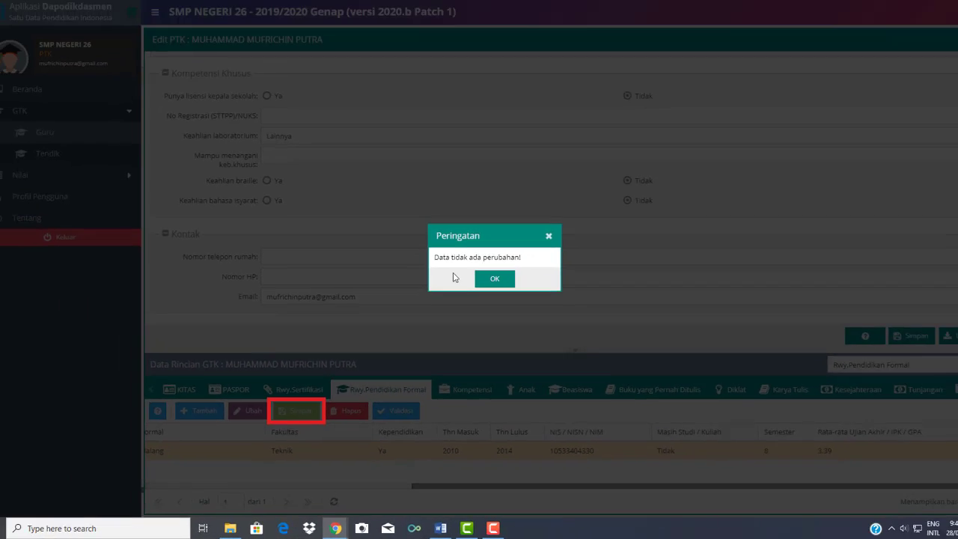
left_click(473, 300)
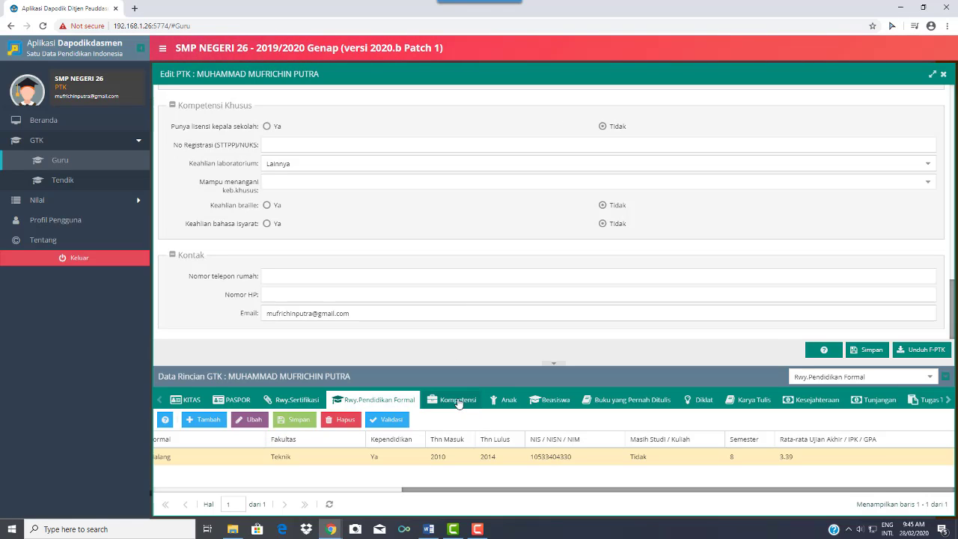
left_click(458, 402)
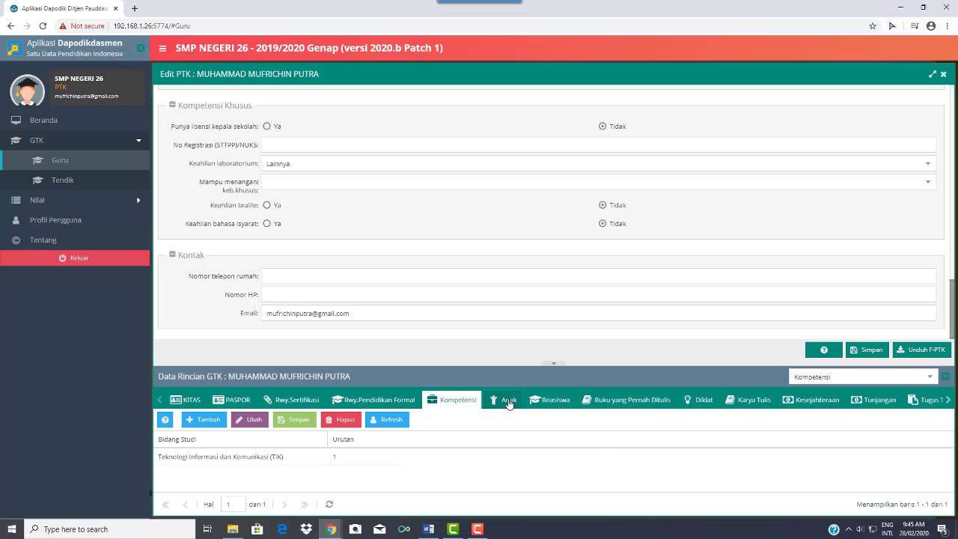
left_click(508, 402)
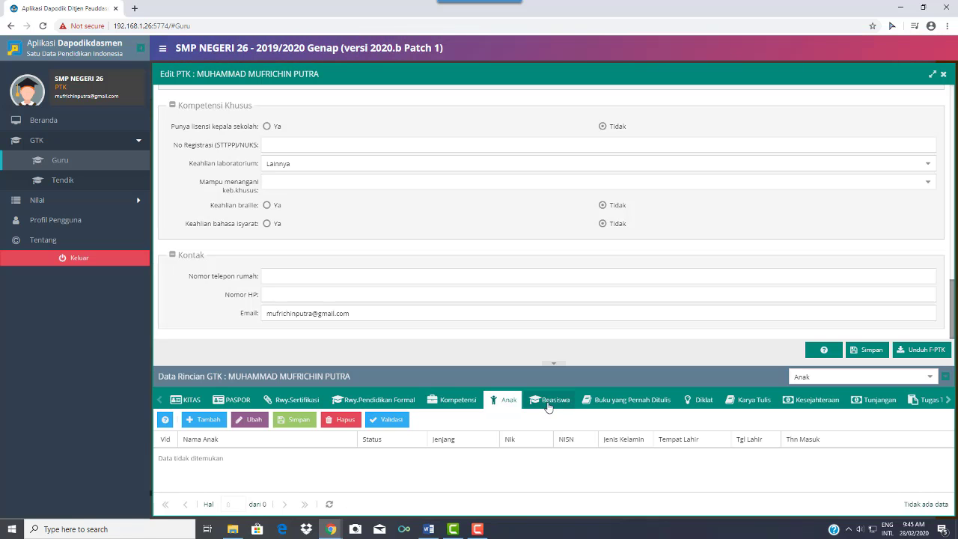
left_click(552, 401)
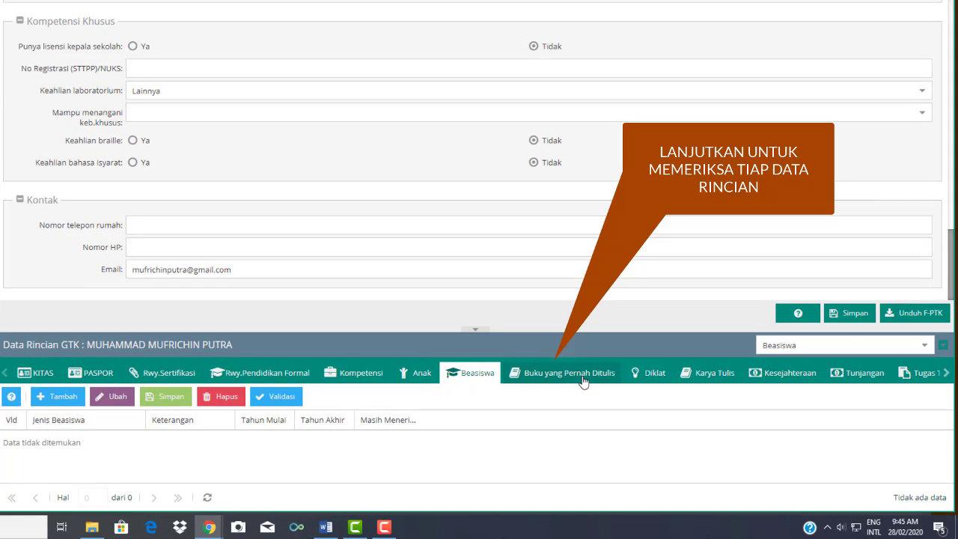
Show the empty Buku yang Pernah Ditulis tab and browse the full detail-section list without choosing one.
left_click(583, 381)
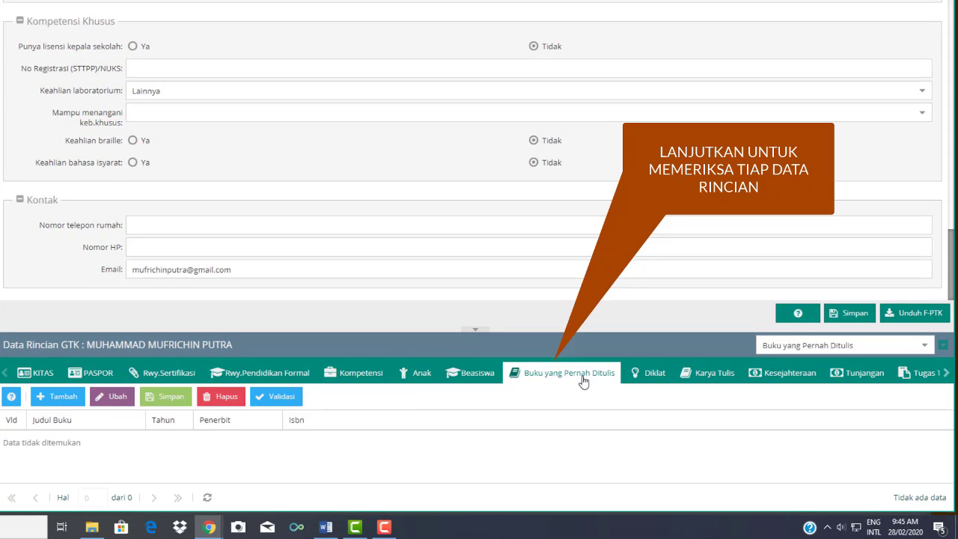
left_click(925, 348)
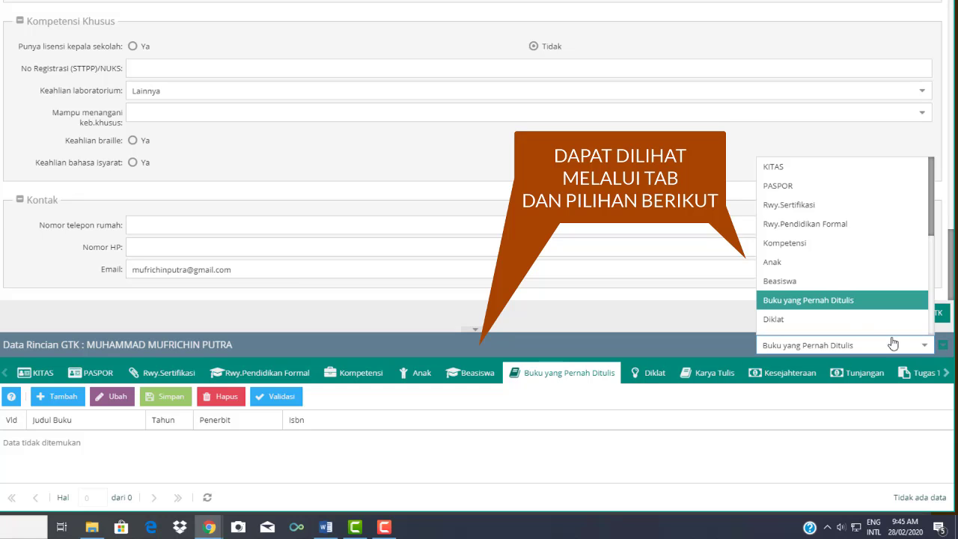
scroll(846, 307, "down", 3)
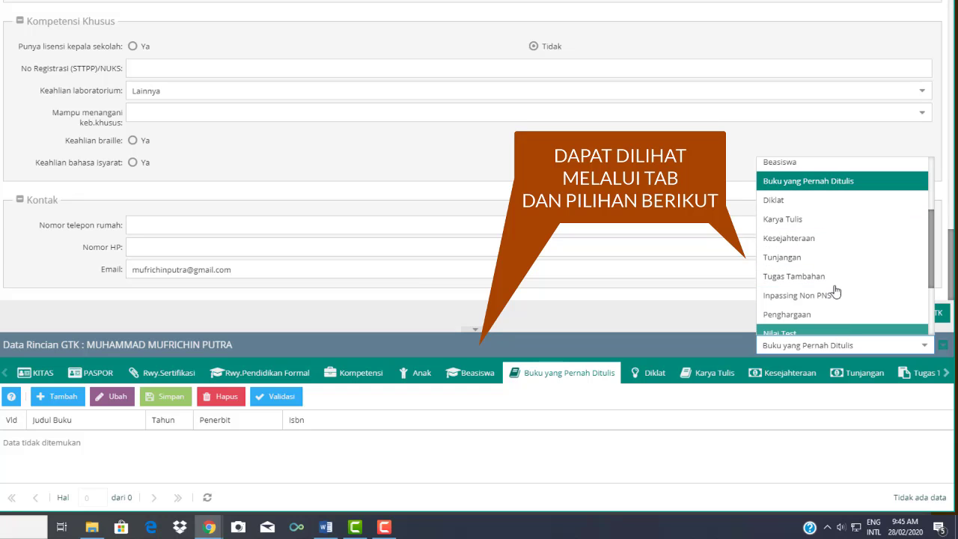
scroll(831, 265, "down", 3)
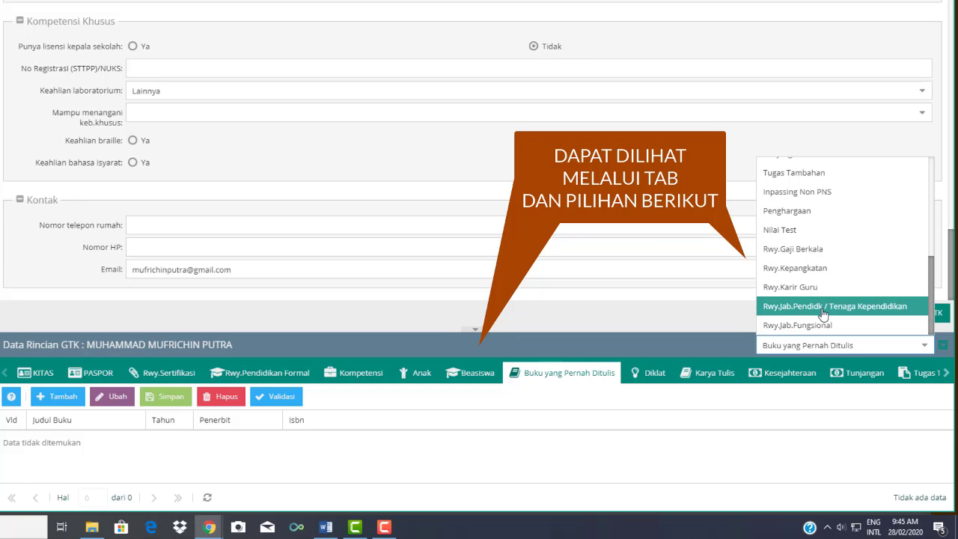
left_click(657, 341)
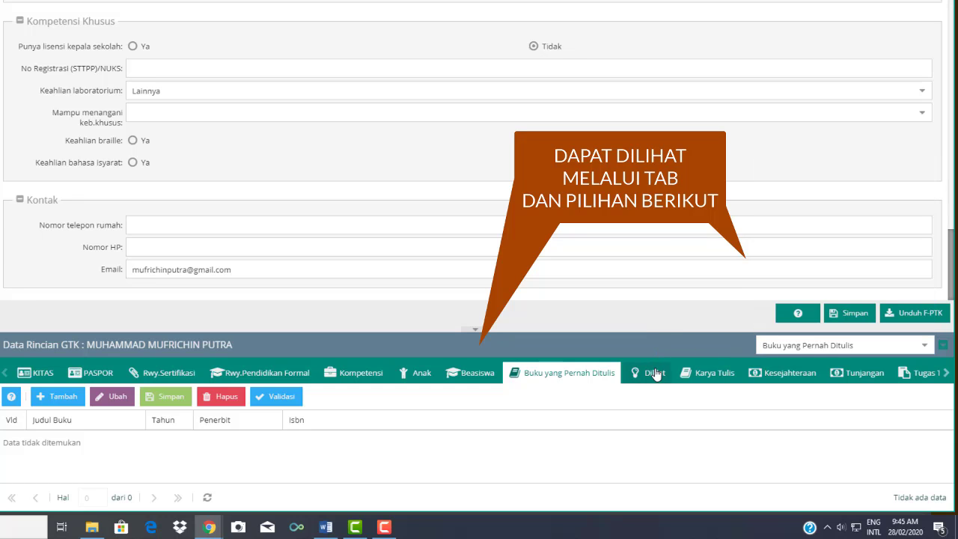
Review the Diklat, Karya Tulis and Kesejahteraan tabs, then open the Rwy.Gaji Berkala row with rank III/a.
left_click(671, 375)
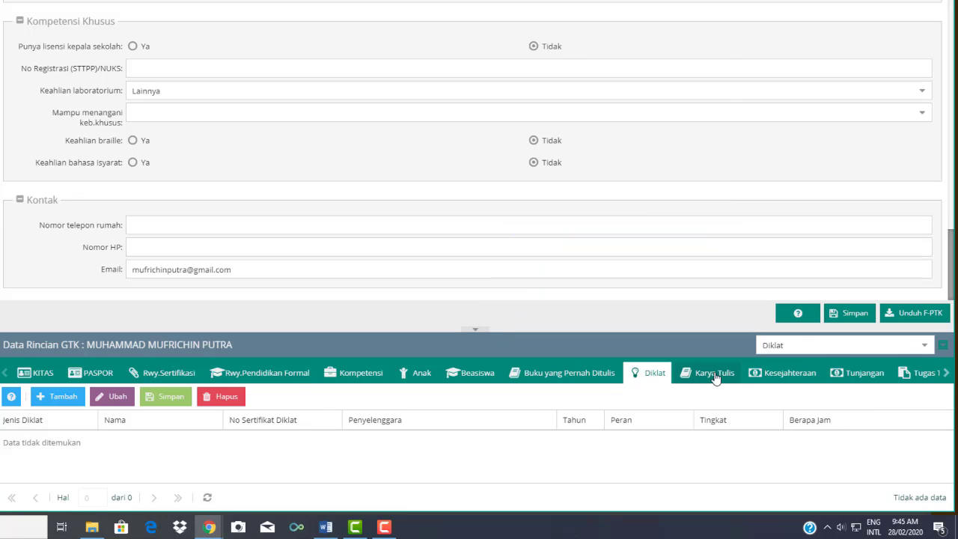
left_click(715, 375)
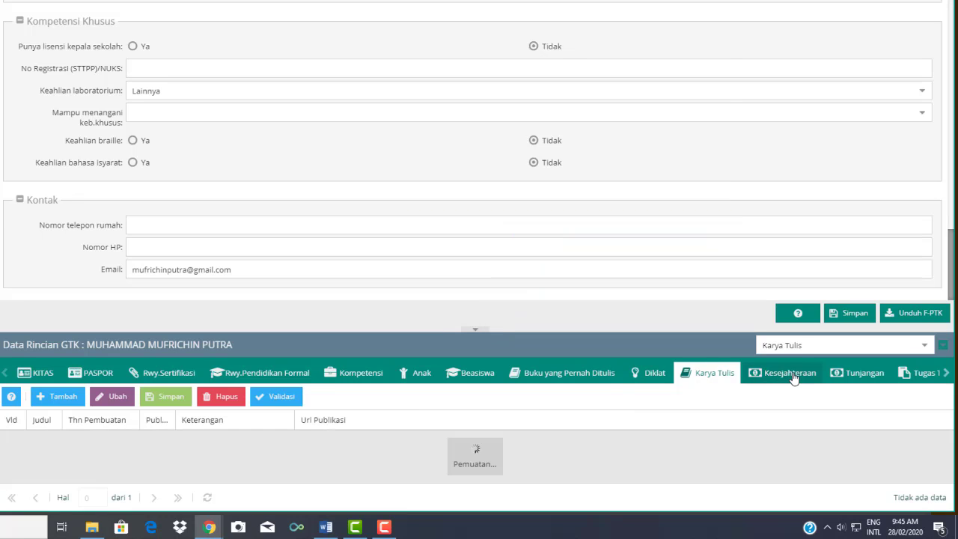
left_click(794, 378)
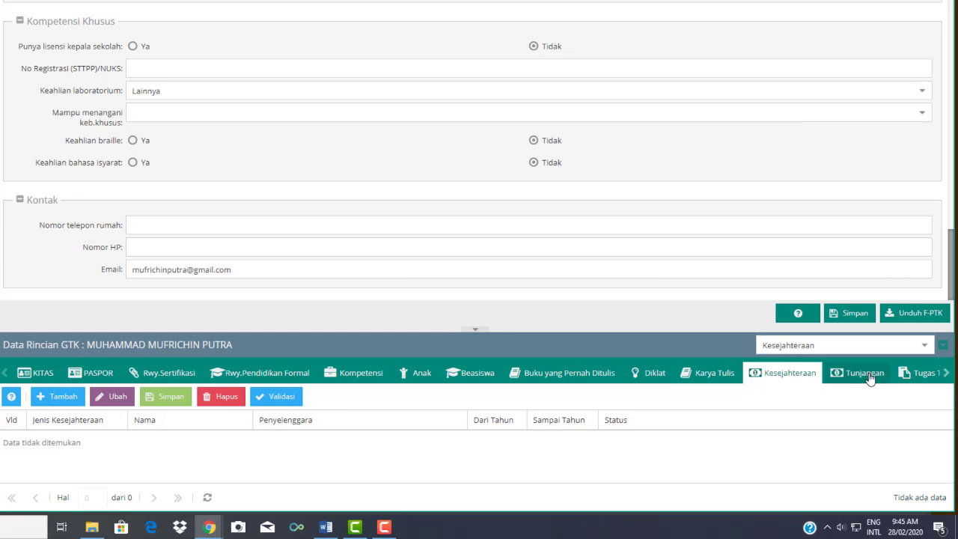
left_click_drag(947, 380, 946, 380)
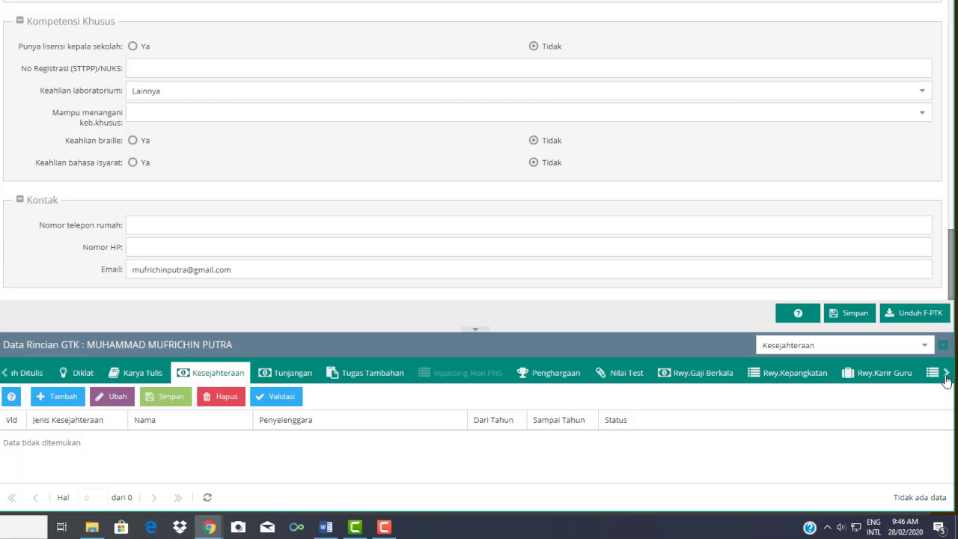
left_click(689, 376)
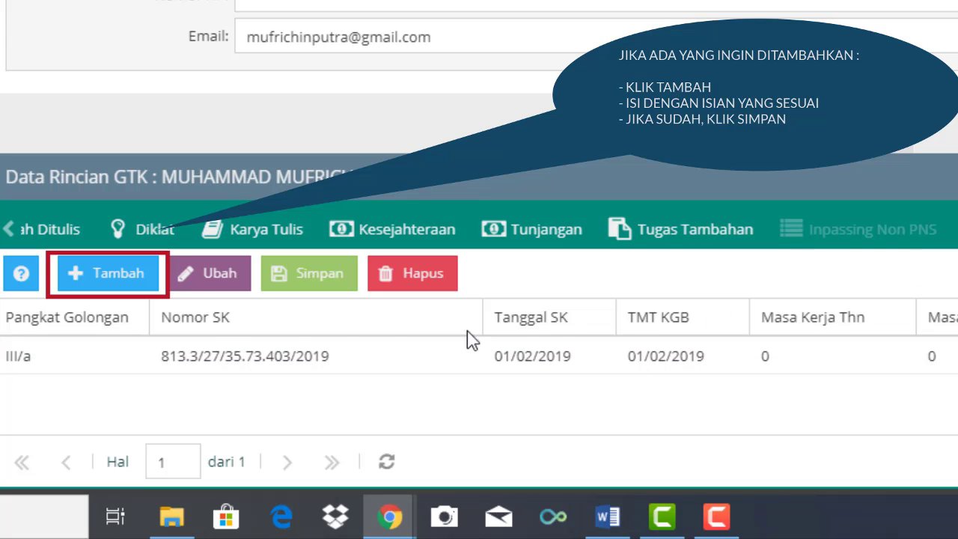
Add a second Rwy.Gaji Berkala row with Pangkat Golongan III/a.
left_click(118, 276)
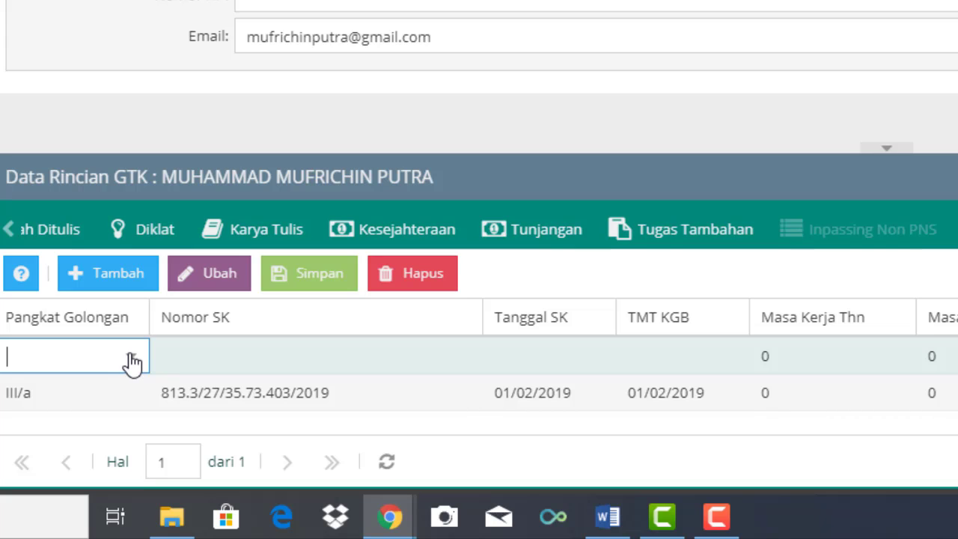
left_click(131, 358)
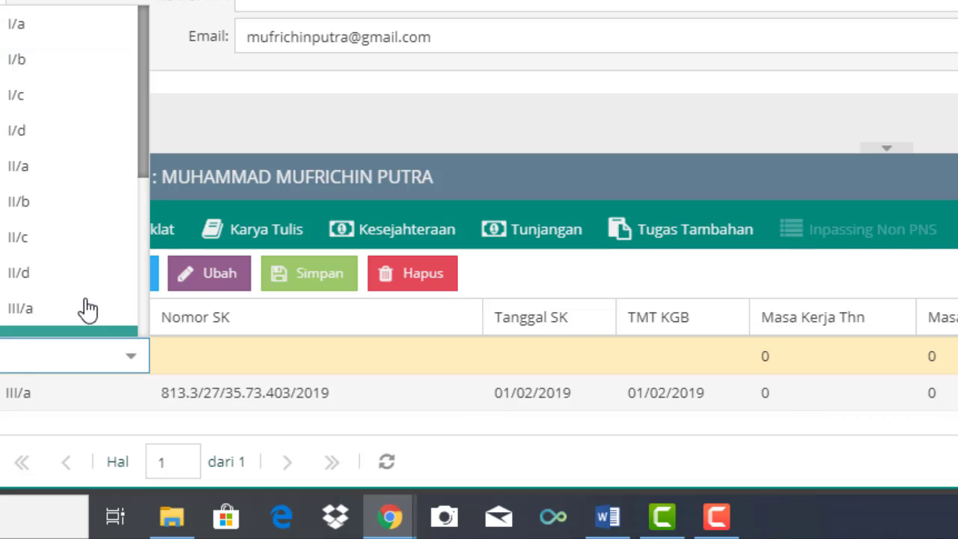
scroll(87, 308, "down", 1)
scroll(87, 309, "down", 1)
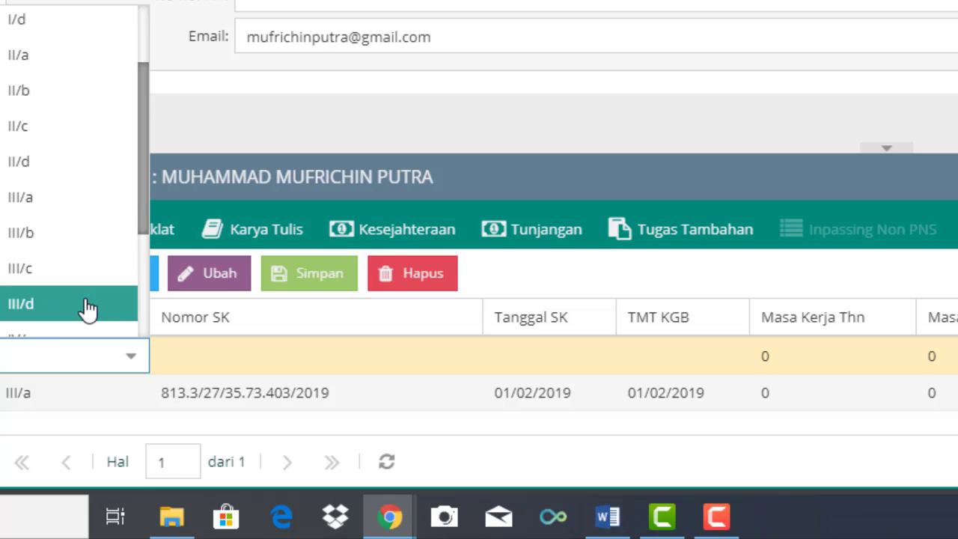
left_click(90, 213)
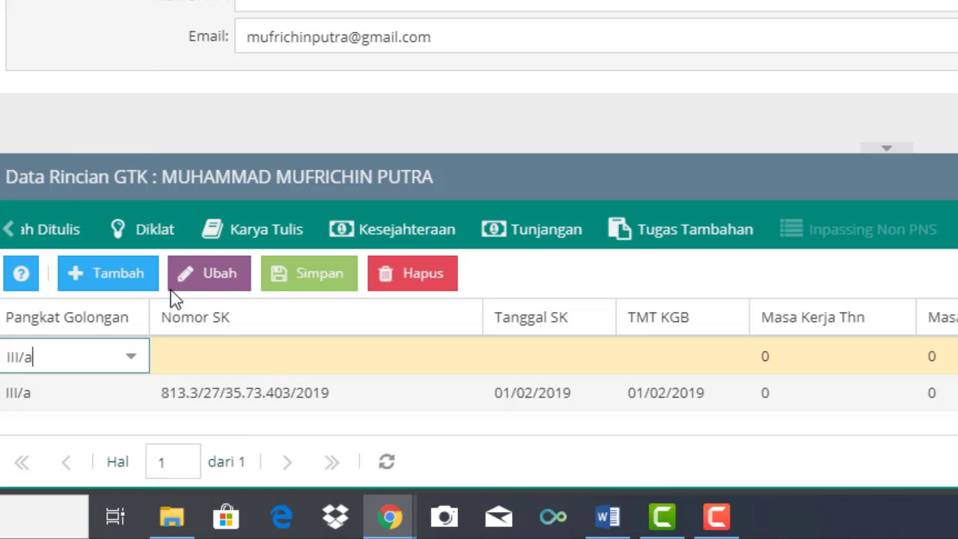
left_click(253, 372)
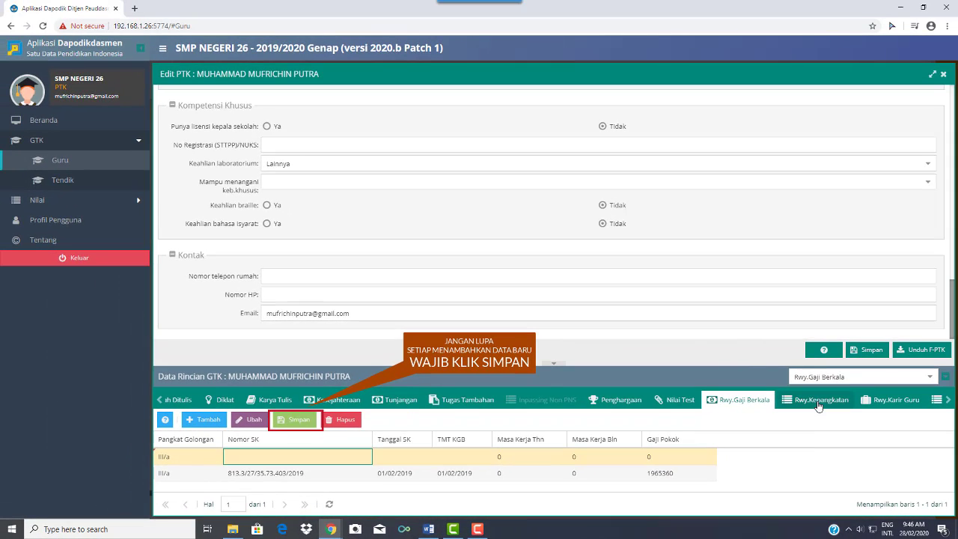
Review the Rwy.Kepangkatan, Rwy.Karir Guru and Rwy.Jab.Pendidik / Tenaga Kependidikan tabs, then log out.
left_click(819, 400)
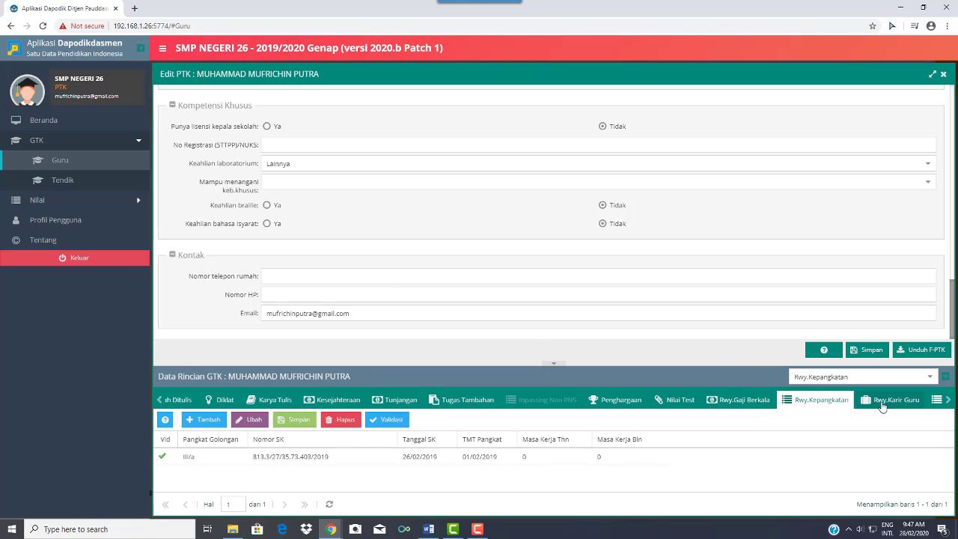
left_click(891, 400)
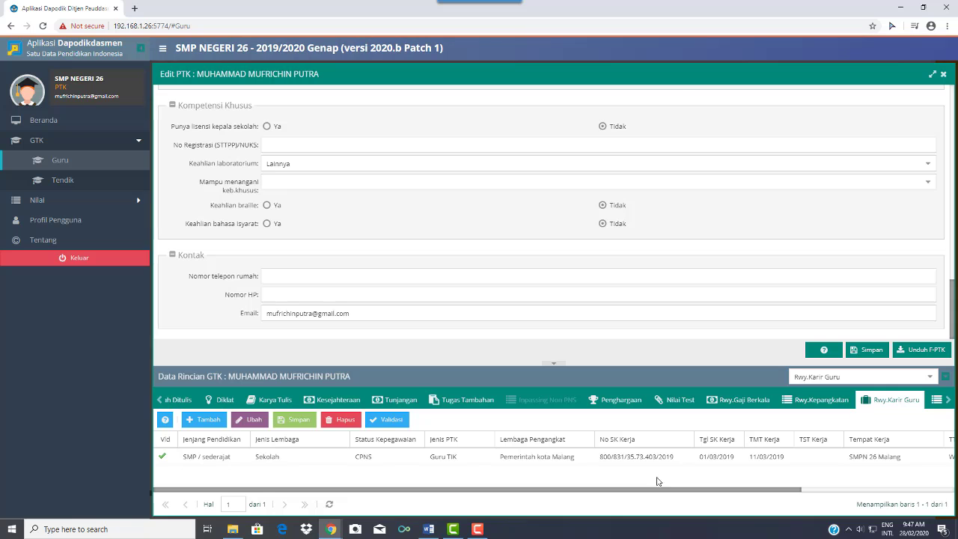
left_click(945, 400)
left_click(949, 402)
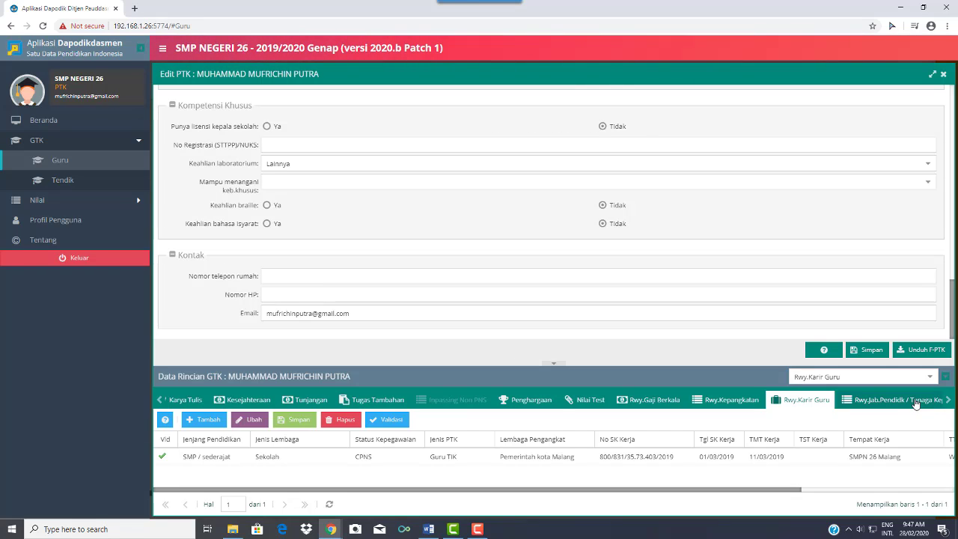
left_click(917, 403)
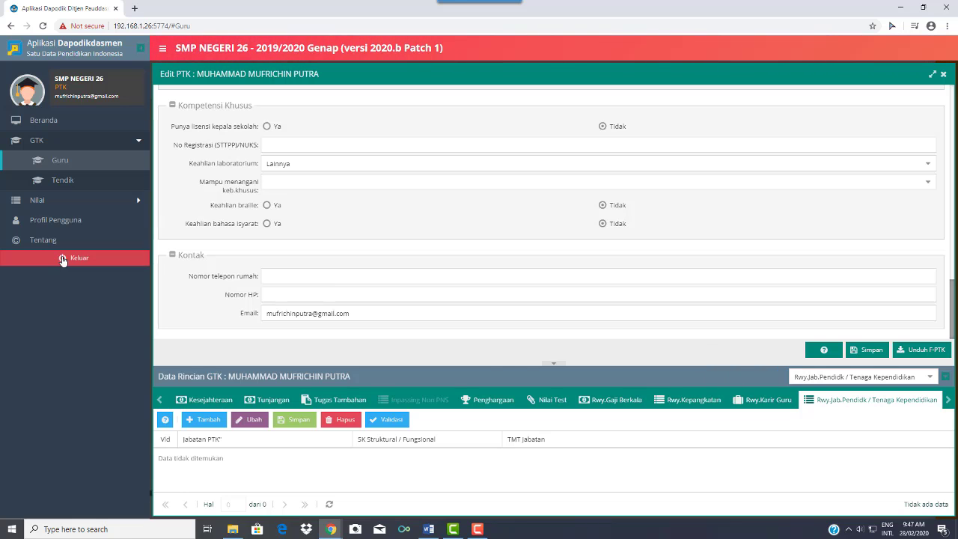
left_click(63, 260)
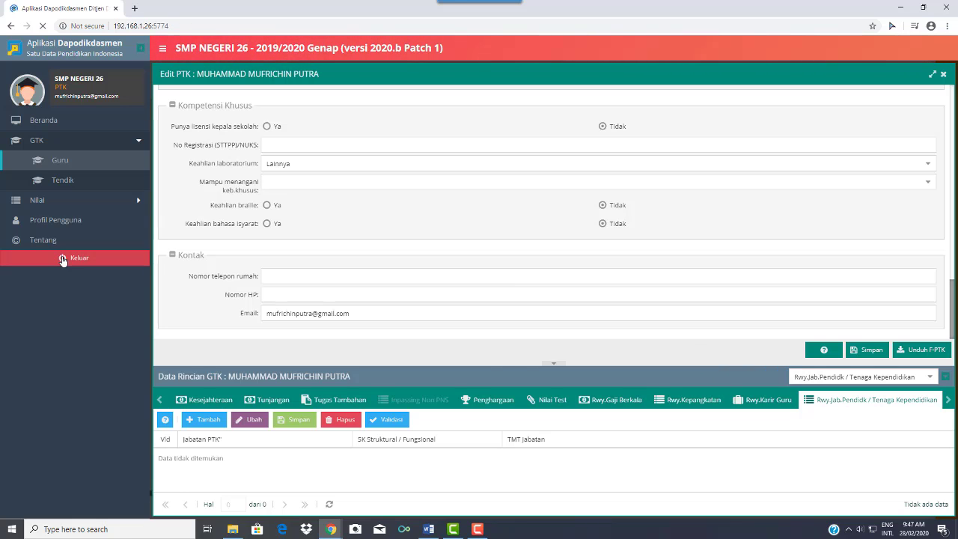